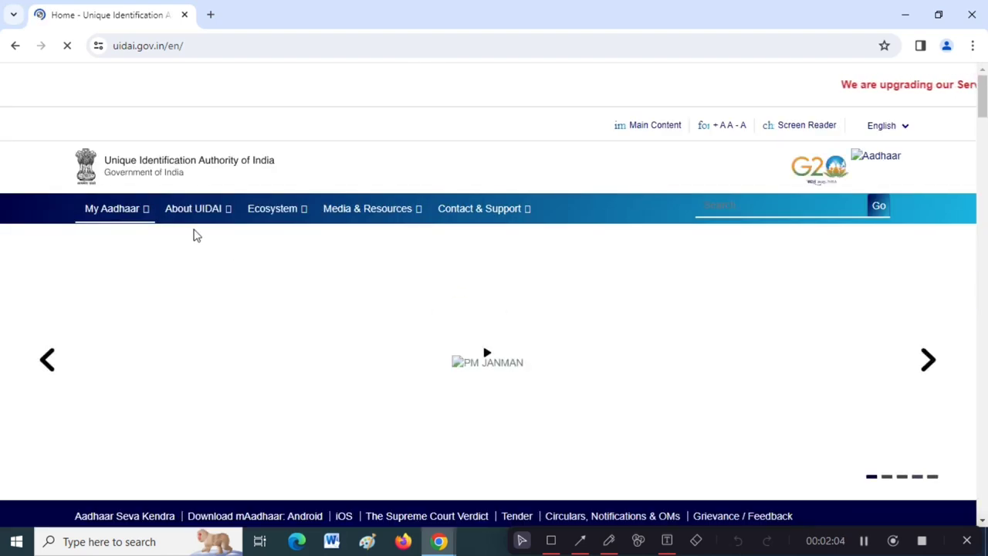
Open the English UIDAI home page at uidai.gov.in/en in Chrome
{"action": "mouse_move", "coordinate": [114, 211]}
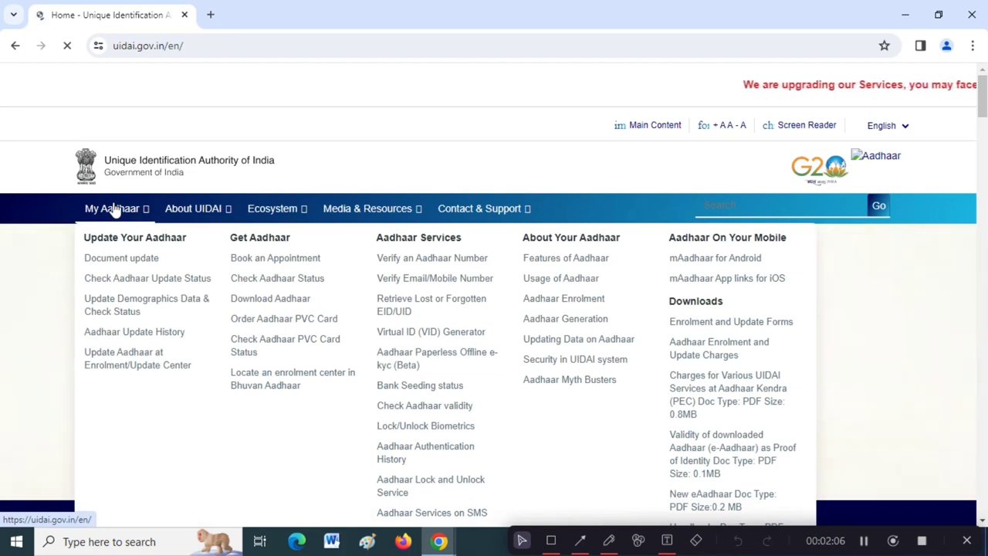
Go via Update Demographics Data & Check Status to the myAadhaar OTP login page
{"action": "left_click", "coordinate": [144, 307]}
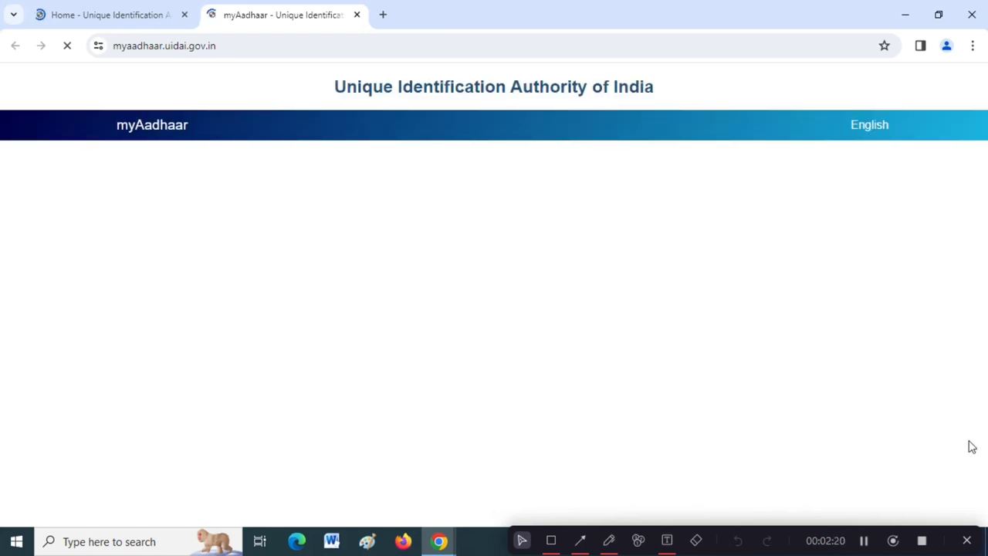
{"action": "left_click", "coordinate": [862, 540]}
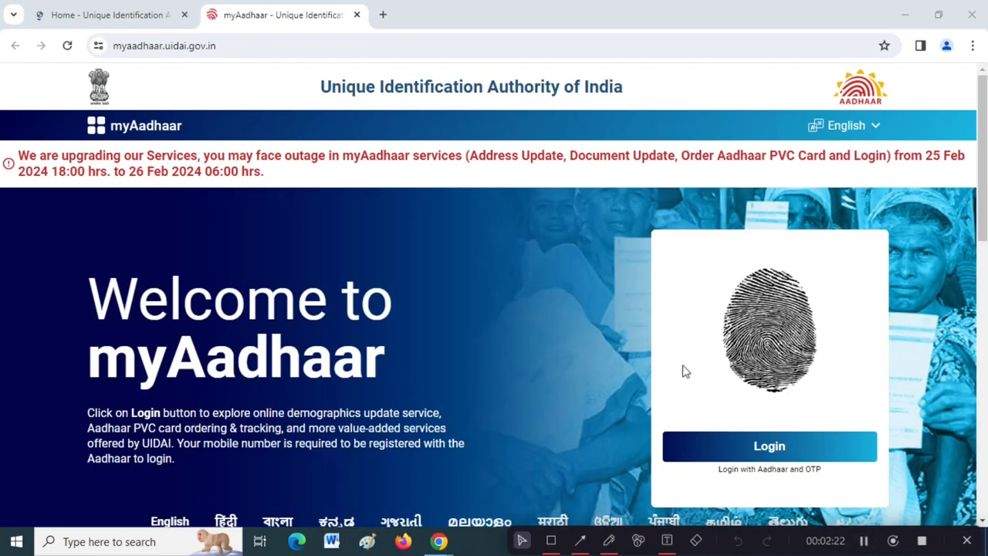
{"action": "left_click_drag", "start_coordinate": [982, 219], "coordinate": [982, 259]}
{"action": "left_click", "coordinate": [795, 357]}
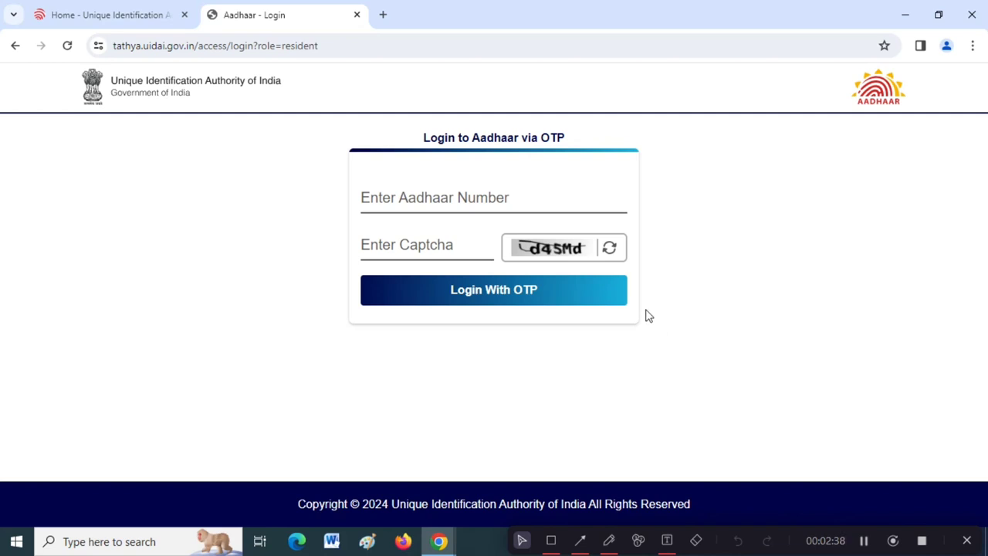
Log in to myAadhaar with the Aadhaar number, captcha and the received OTP
{"action": "left_click", "coordinate": [514, 199]}
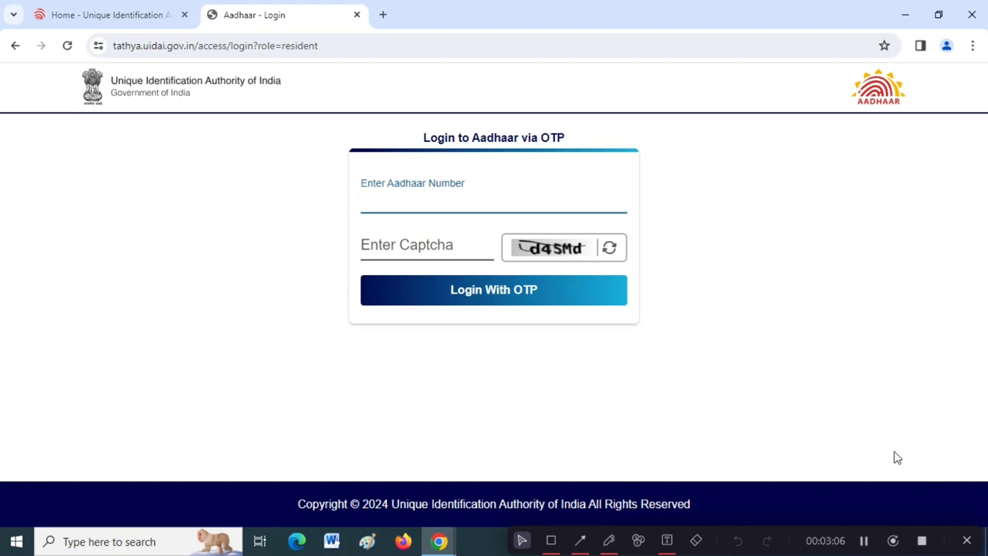
{"action": "left_click", "coordinate": [864, 542]}
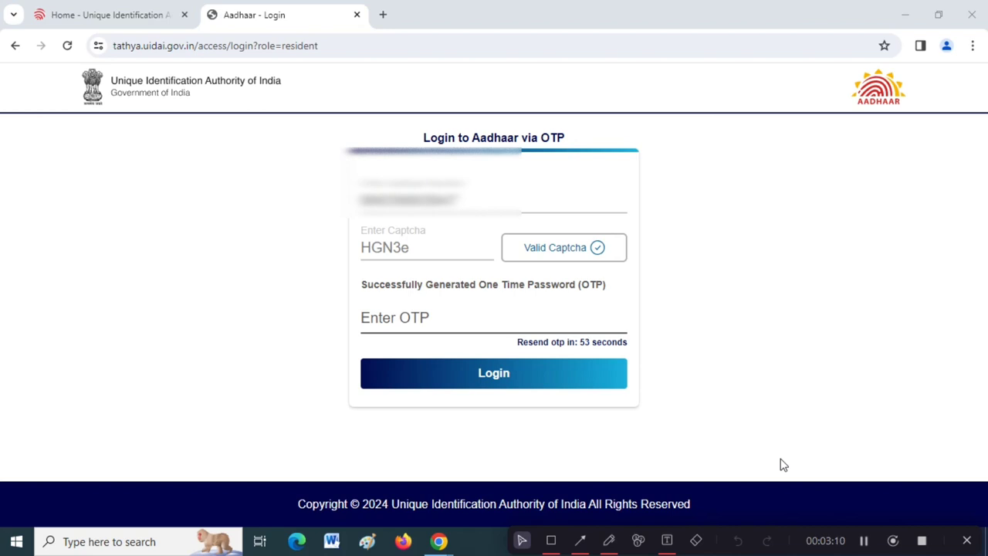
{"action": "left_click", "coordinate": [391, 323]}
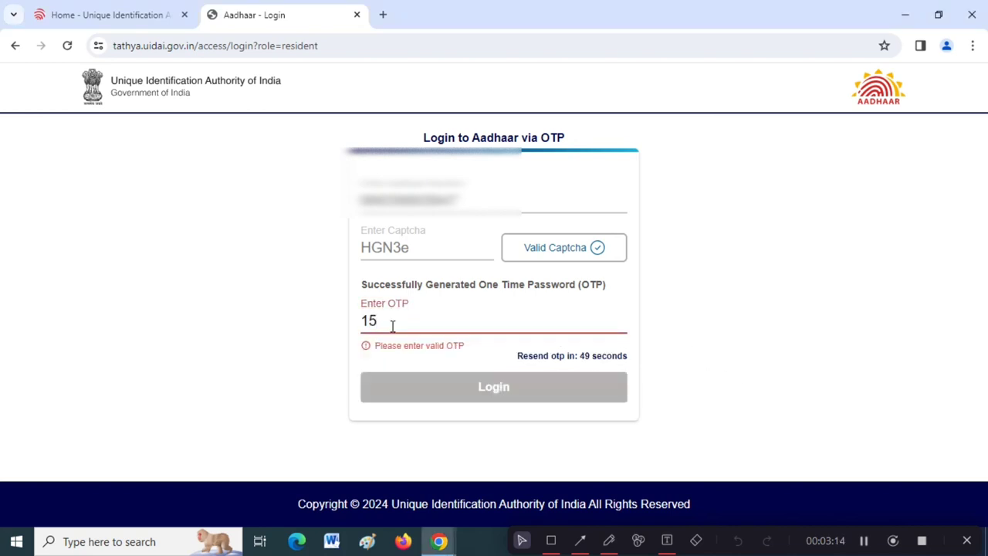
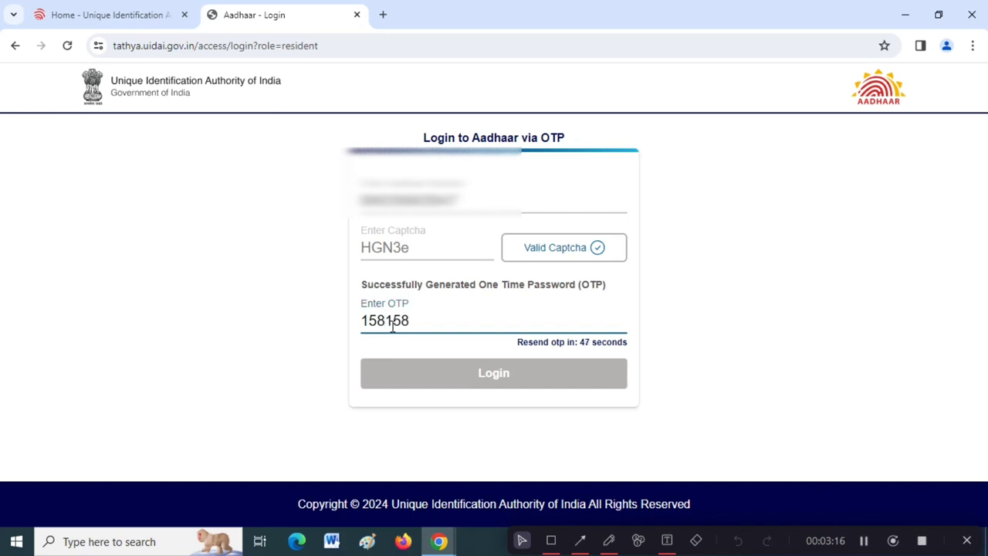
{"action": "left_click", "coordinate": [454, 386]}
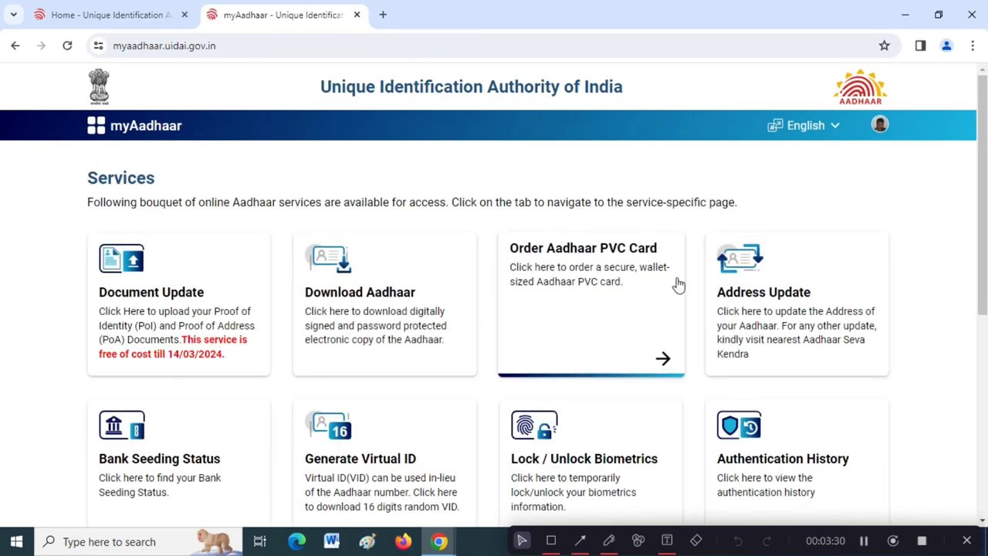
Choose Address Update, then Update Aadhaar Online, and proceed to the field list
{"action": "left_click", "coordinate": [806, 309]}
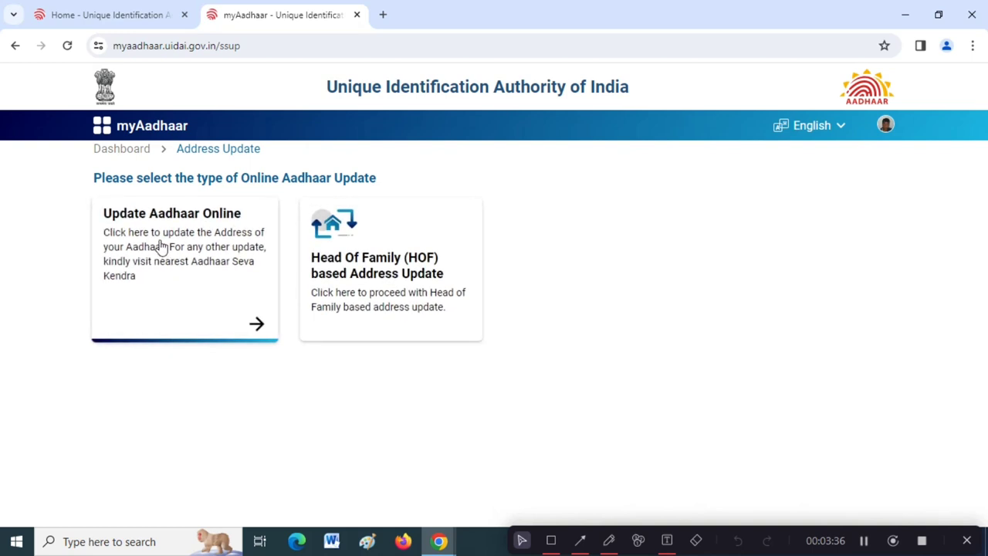
{"action": "left_click", "coordinate": [161, 247]}
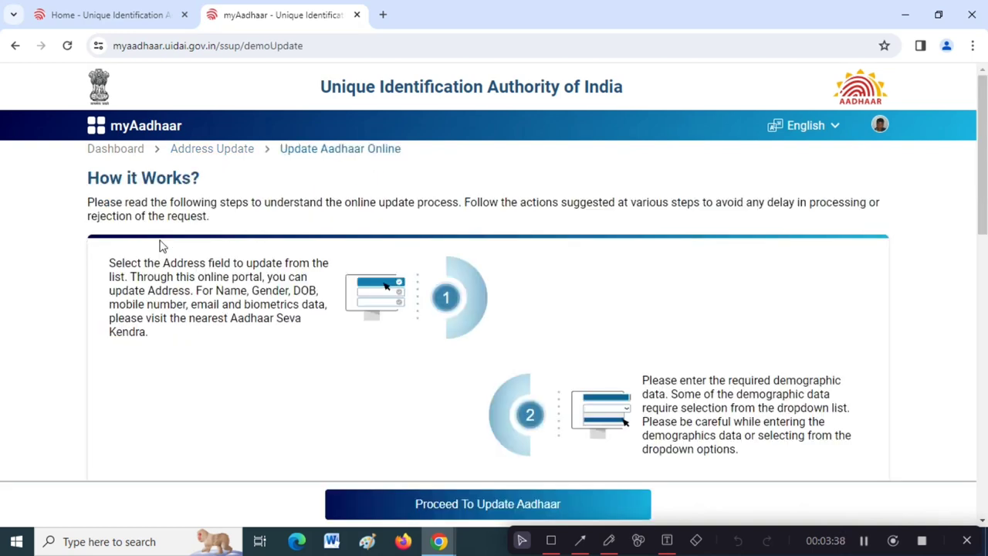
{"action": "left_click", "coordinate": [493, 503]}
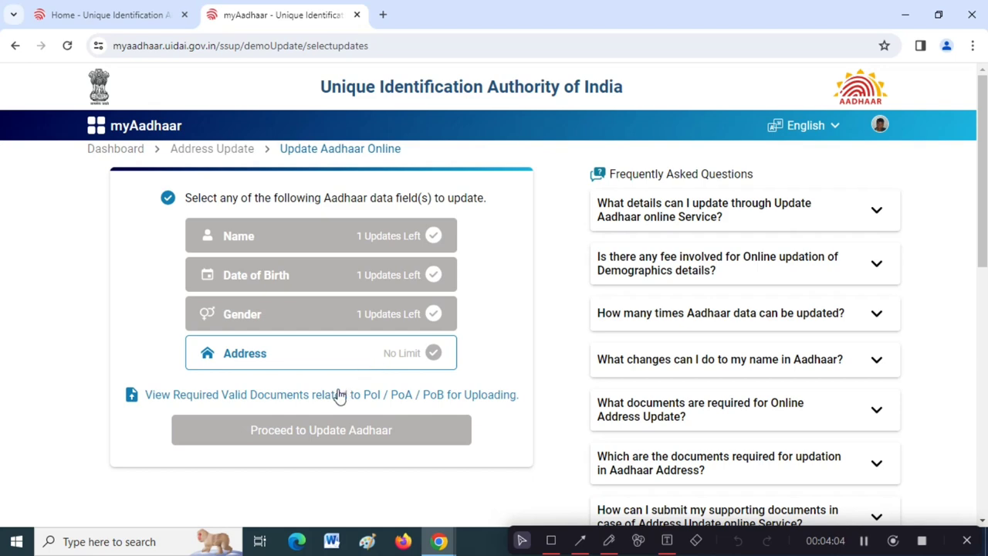
Dismiss the upload-document message, select Address and proceed to the address form
{"action": "left_click", "coordinate": [260, 398]}
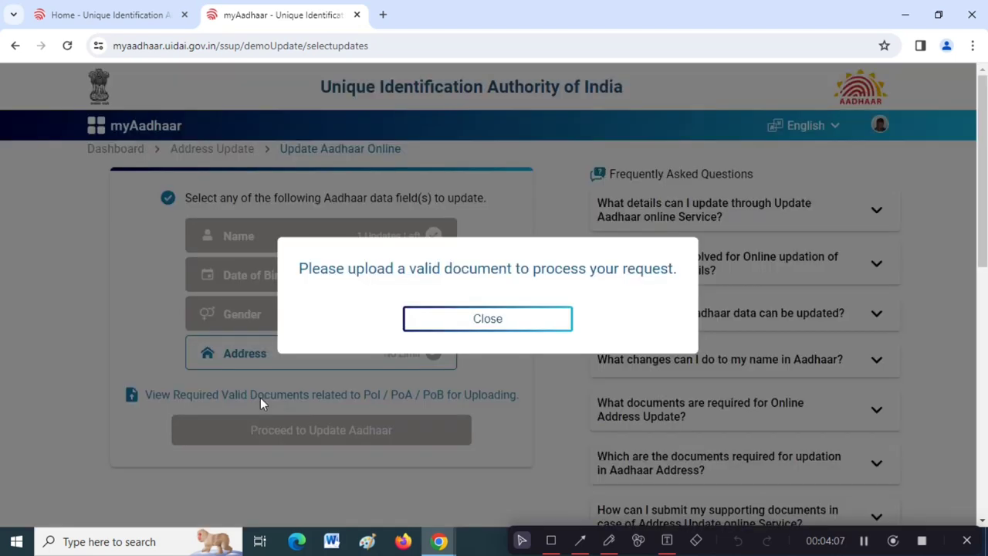
{"action": "left_click", "coordinate": [498, 331]}
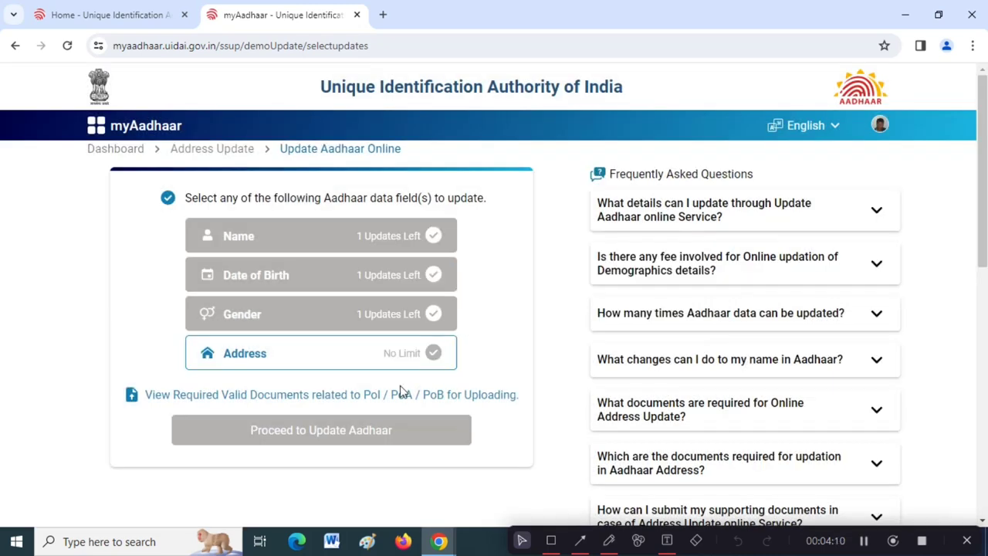
{"action": "left_click", "coordinate": [332, 367]}
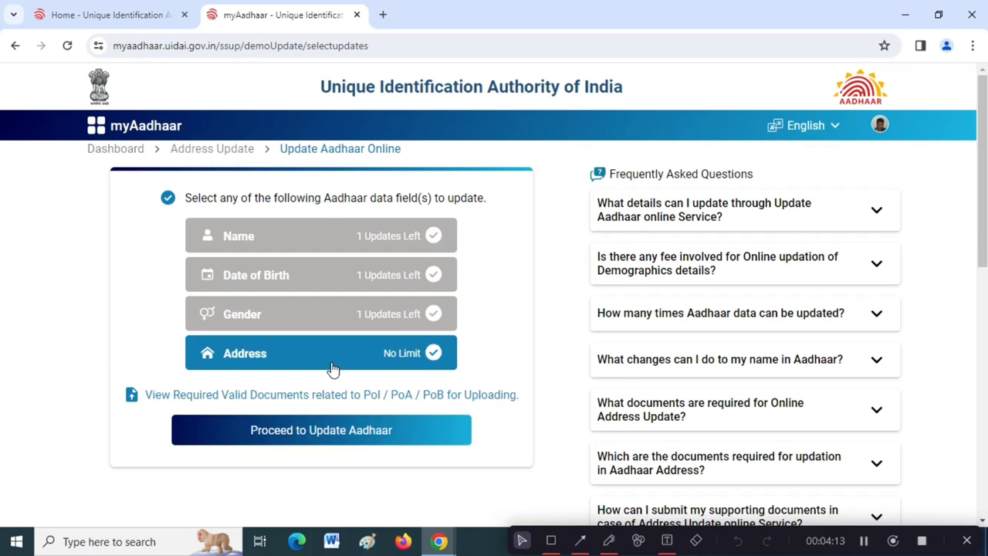
{"action": "left_click", "coordinate": [320, 440]}
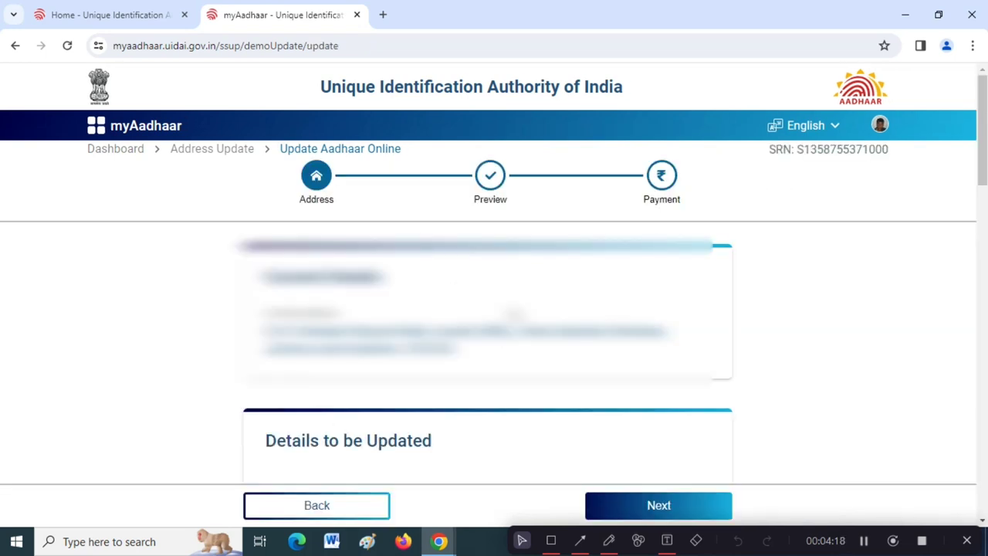
Enter 122148 as the new address pincode
{"action": "scroll", "coordinate": [3, 185], "scroll_direction": "down", "scroll_amount": 1}
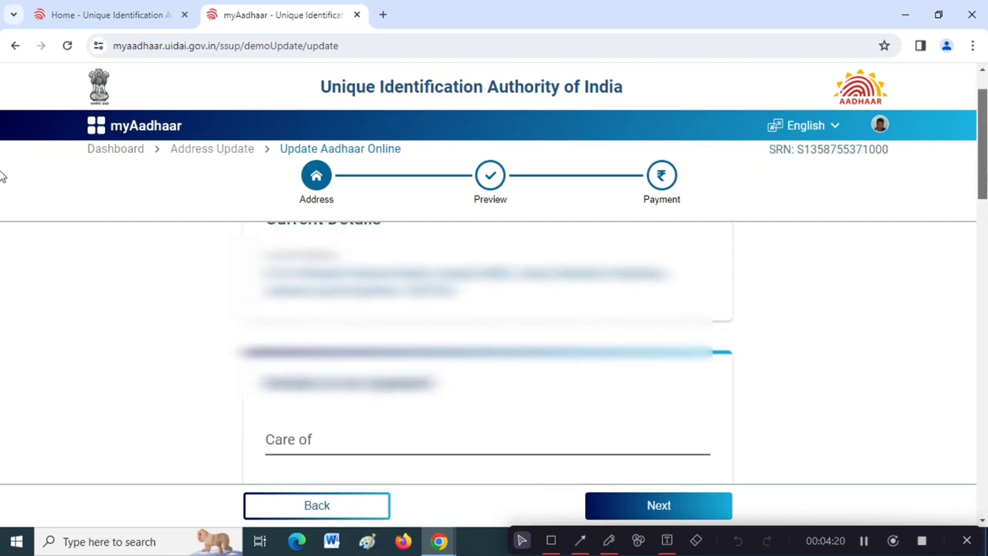
{"action": "scroll", "coordinate": [3, 192], "scroll_direction": "down", "scroll_amount": 2}
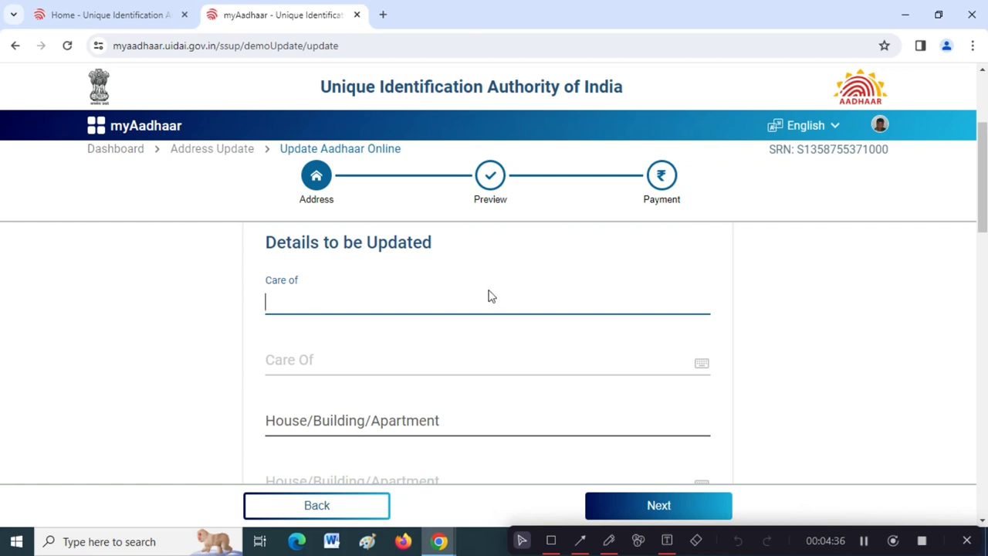
{"action": "scroll", "coordinate": [2, 198], "scroll_direction": "down", "scroll_amount": 1}
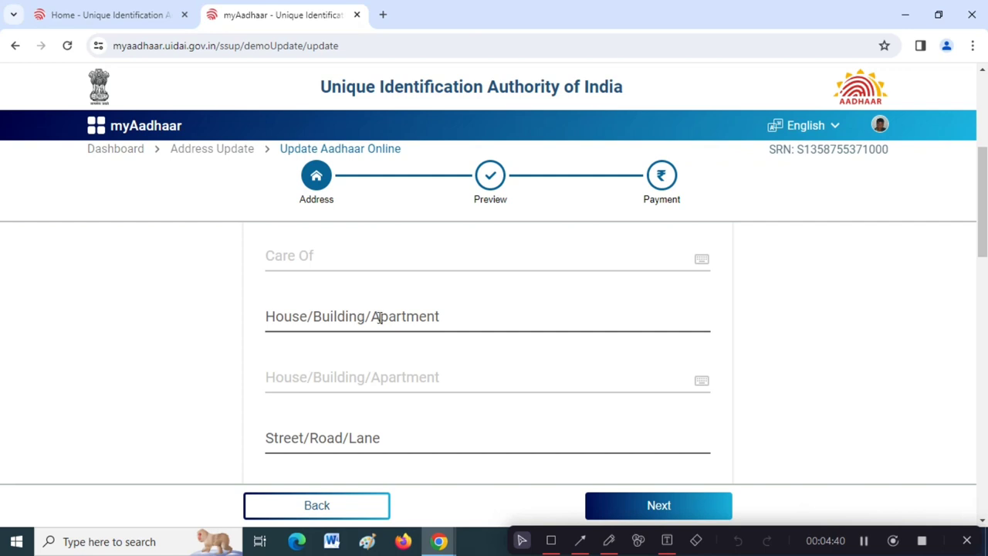
{"action": "scroll", "coordinate": [2, 247], "scroll_direction": "down", "scroll_amount": 2}
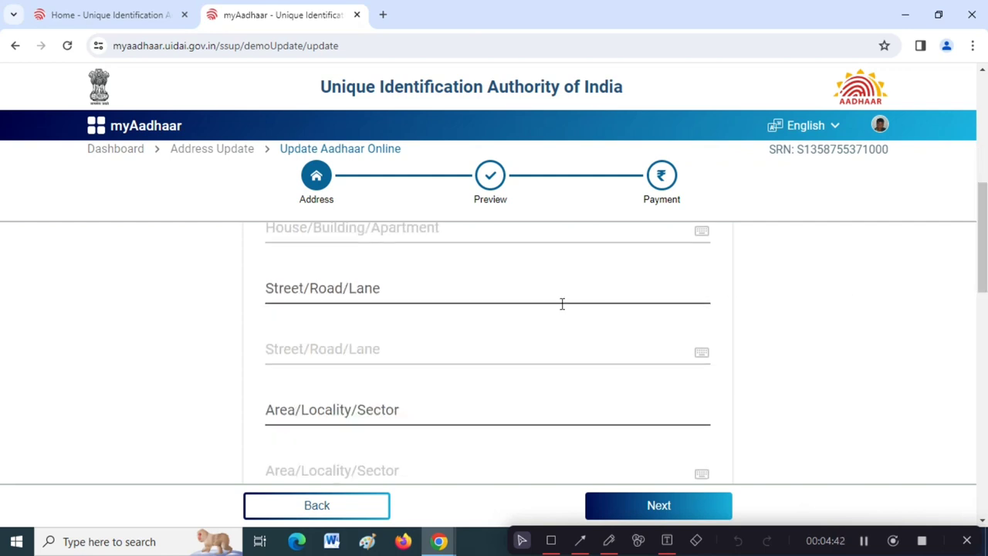
{"action": "left_click_drag", "start_coordinate": [982, 276], "coordinate": [983, 348]}
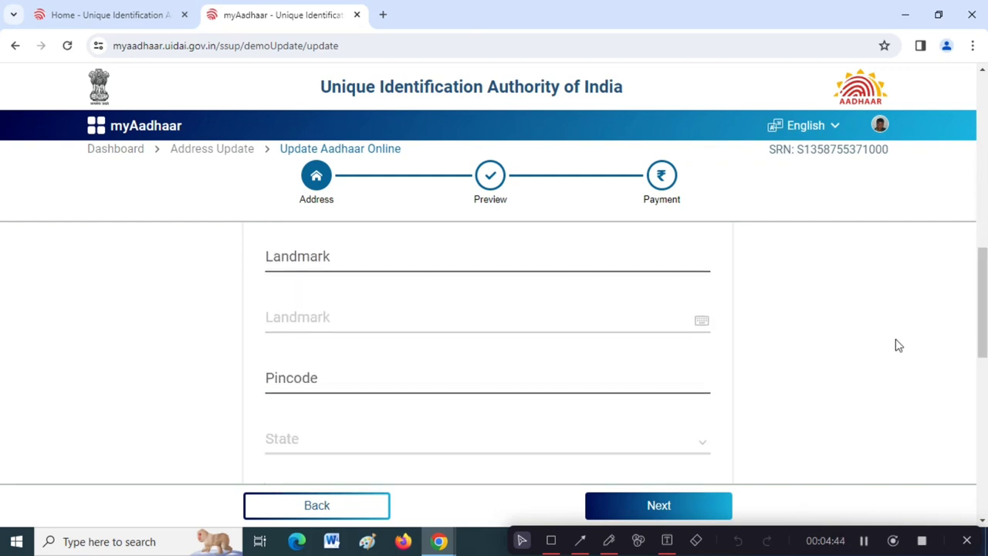
{"action": "left_click_drag", "start_coordinate": [981, 298], "coordinate": [981, 318]}
{"action": "left_click", "coordinate": [367, 308]}
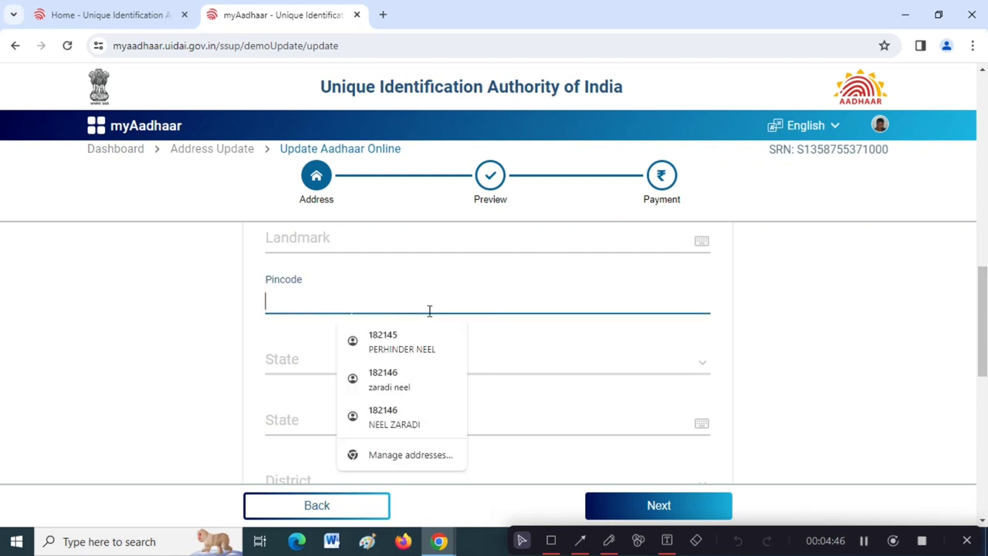
{"action": "left_click_drag", "start_coordinate": [979, 331], "coordinate": [977, 348]}
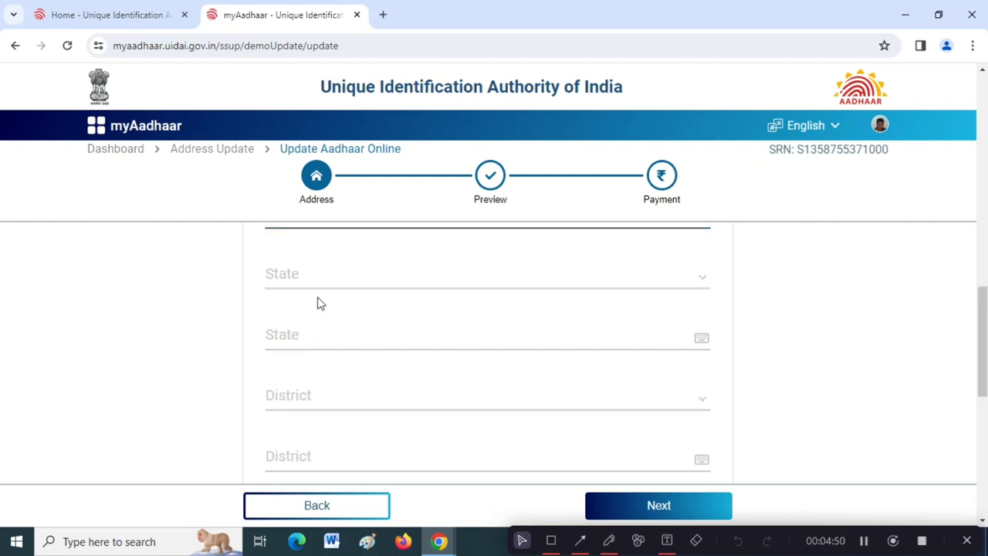
{"action": "left_click_drag", "start_coordinate": [981, 337], "coordinate": [981, 328]}
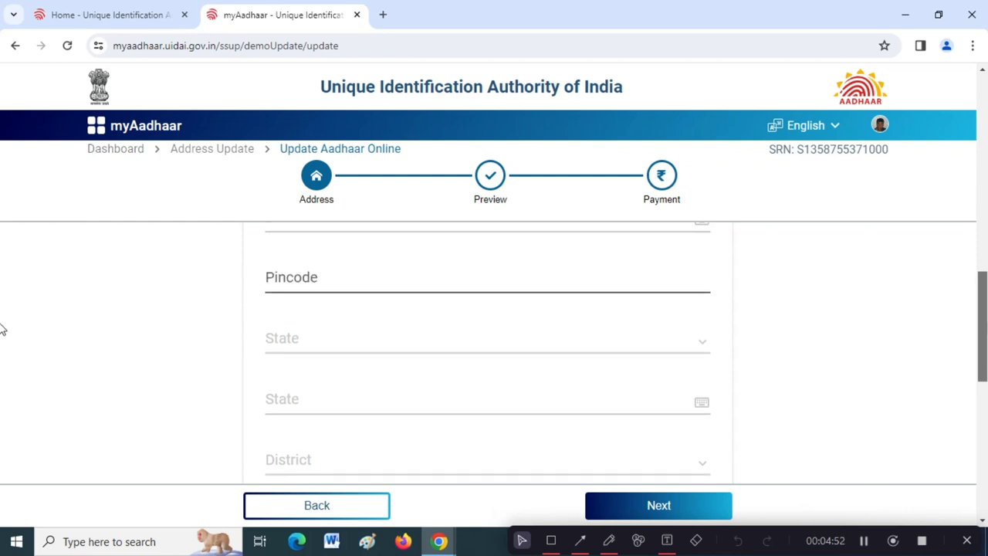
{"action": "left_click", "coordinate": [392, 284]}
{"action": "type", "text": "122148"}
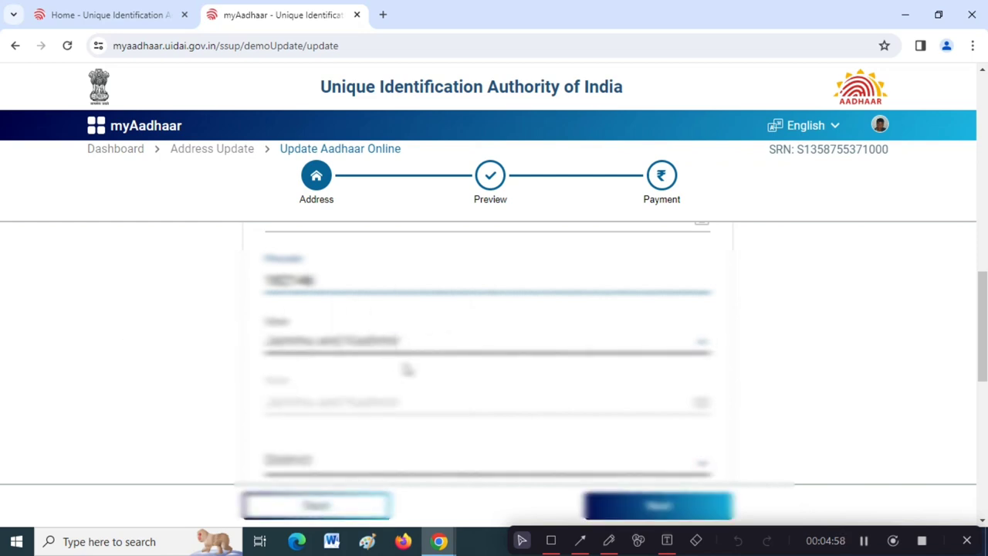
Set the district to Ramban and pick the village from the Village/Town/City list
{"action": "scroll", "coordinate": [1, 271], "scroll_direction": "up", "scroll_amount": 5}
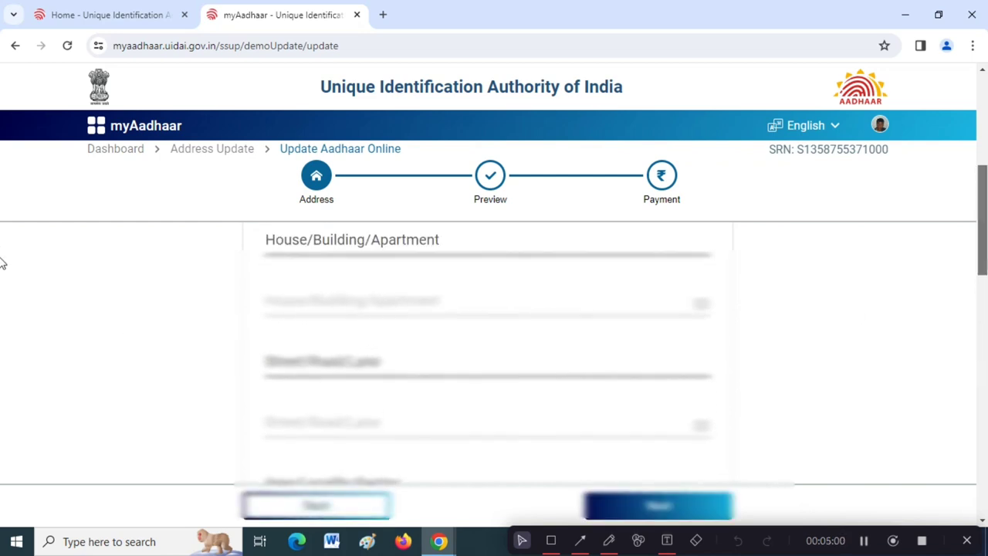
{"action": "scroll", "coordinate": [983, 289], "scroll_direction": "down", "scroll_amount": 2}
{"action": "left_click_drag", "start_coordinate": [983, 290], "coordinate": [974, 393]}
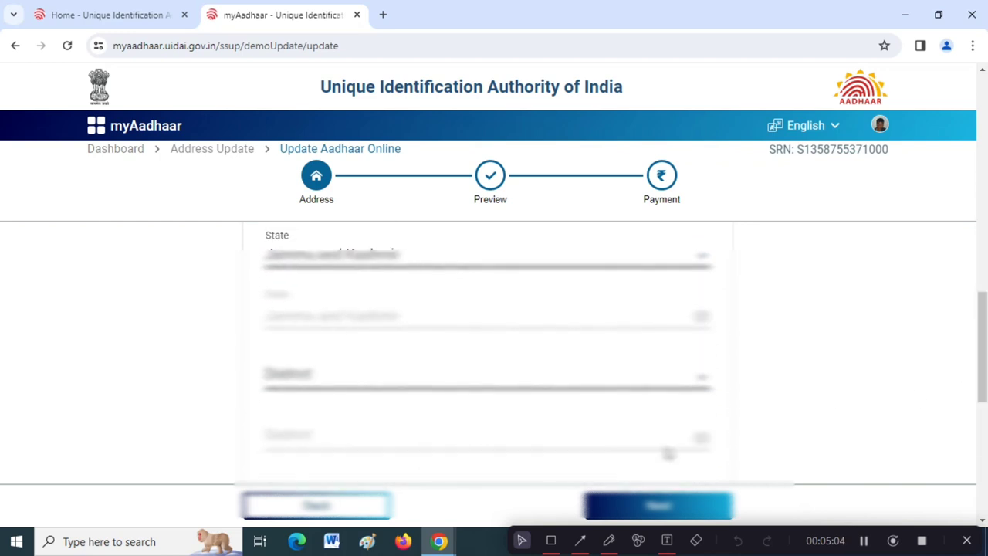
{"action": "left_click", "coordinate": [359, 379]}
{"action": "left_click", "coordinate": [328, 400]}
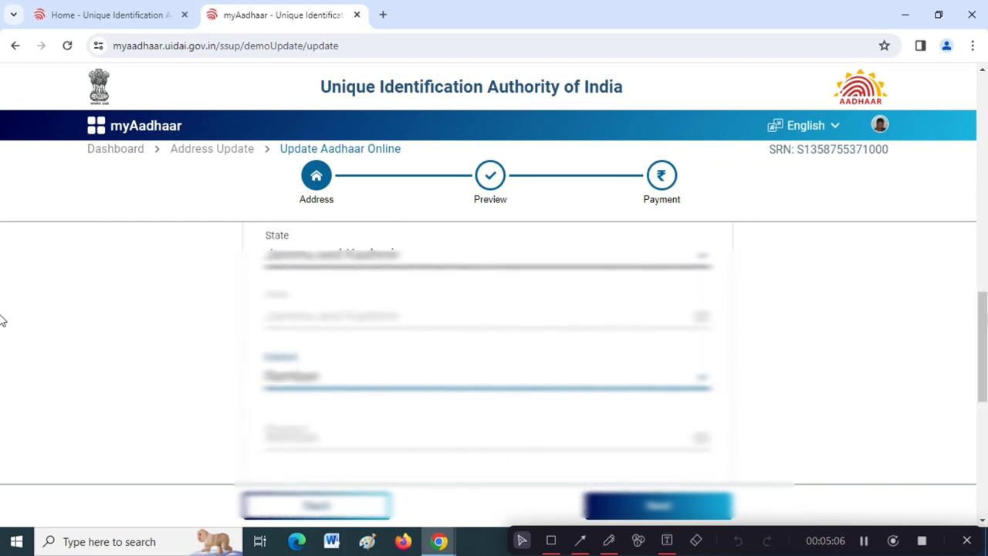
{"action": "scroll", "coordinate": [957, 331], "scroll_direction": "down", "scroll_amount": 2}
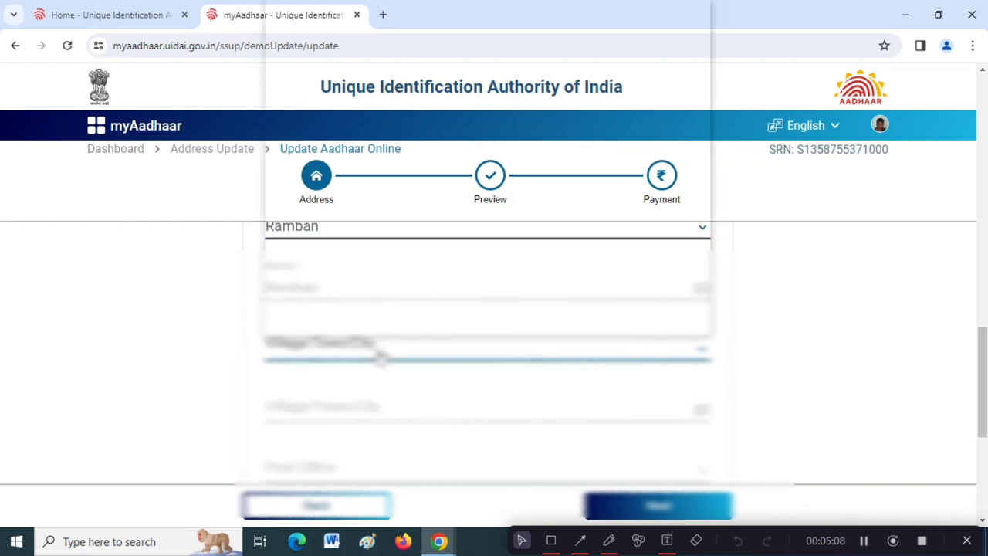
{"action": "left_click", "coordinate": [379, 351]}
{"action": "key", "text": "Down"}
{"action": "key", "text": "Down"}
{"action": "key", "text": "Down"}
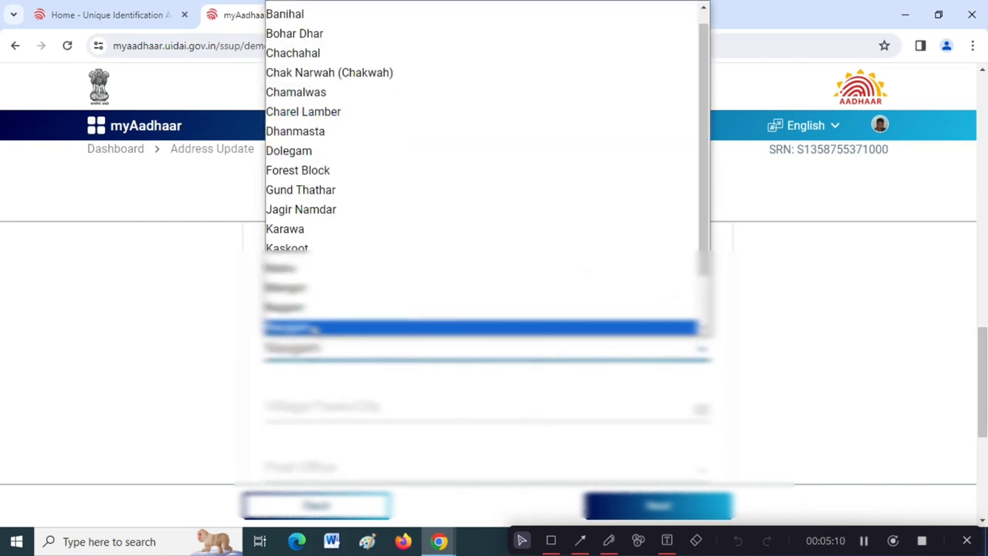
{"action": "key", "text": "Down"}
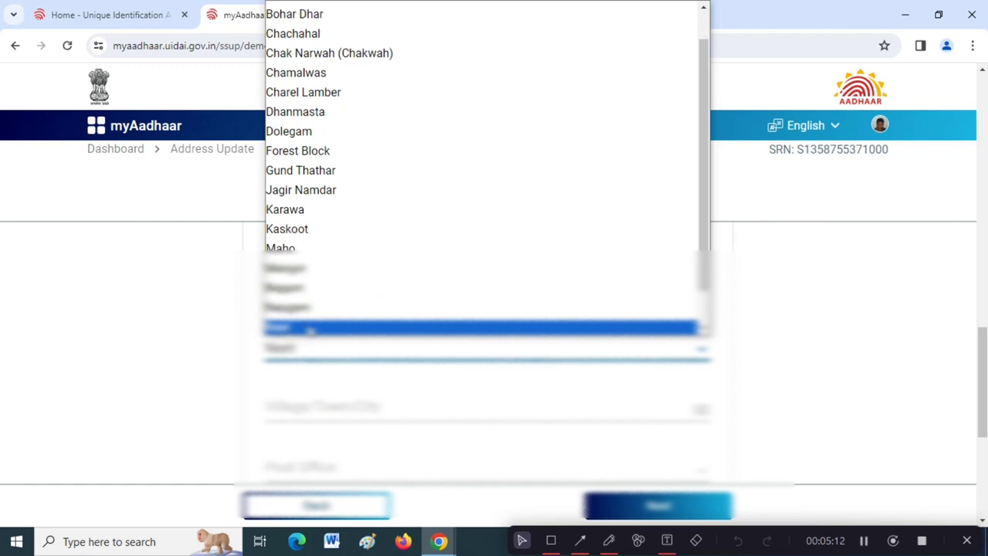
{"action": "key", "text": "Return"}
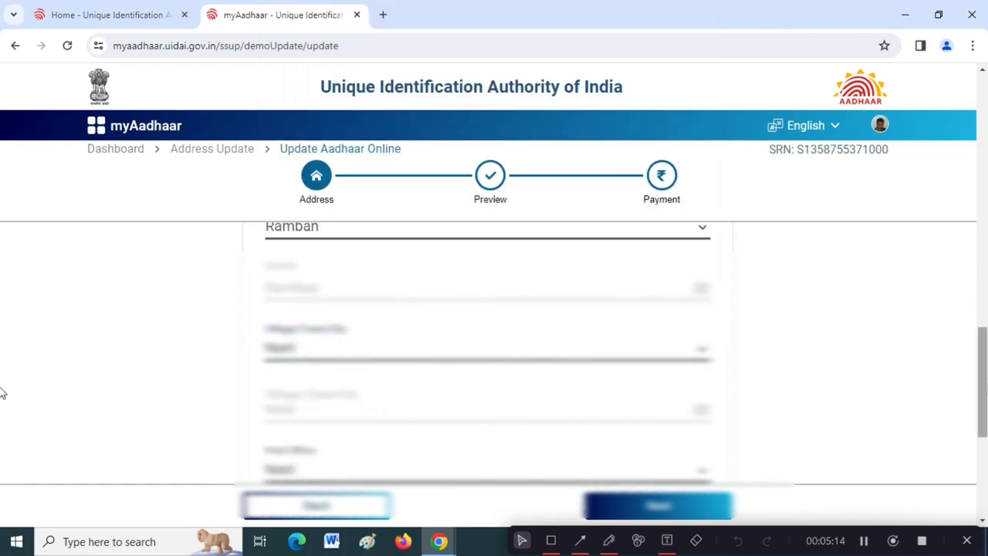
{"action": "scroll", "coordinate": [976, 445], "scroll_direction": "down", "scroll_amount": 3}
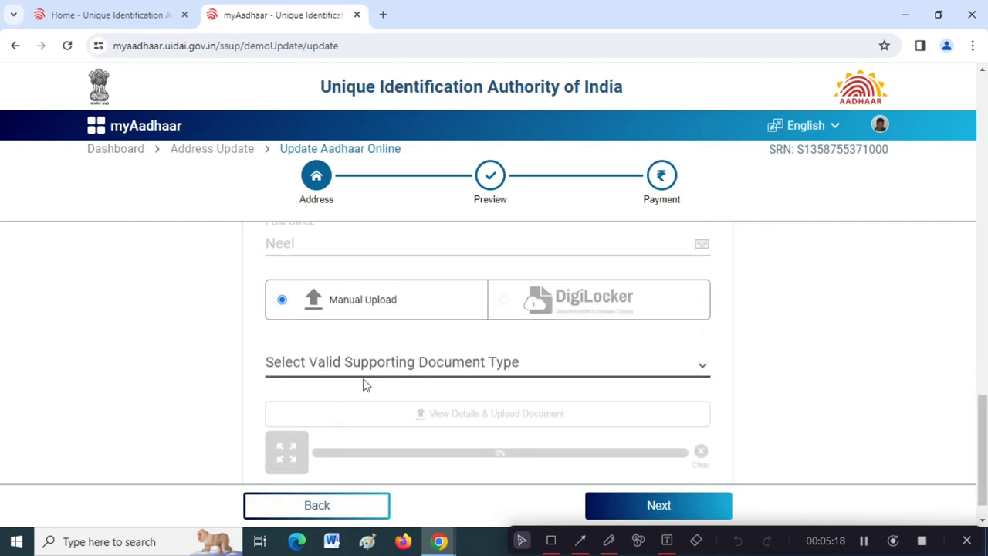
Select Govt ID Card as the supporting document type
{"action": "left_click", "coordinate": [365, 359]}
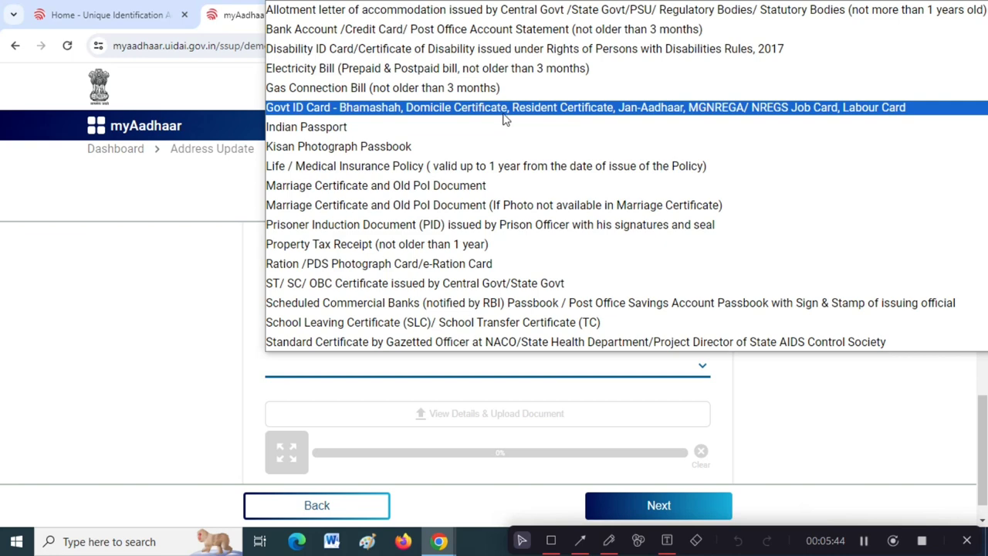
{"action": "left_click", "coordinate": [503, 116]}
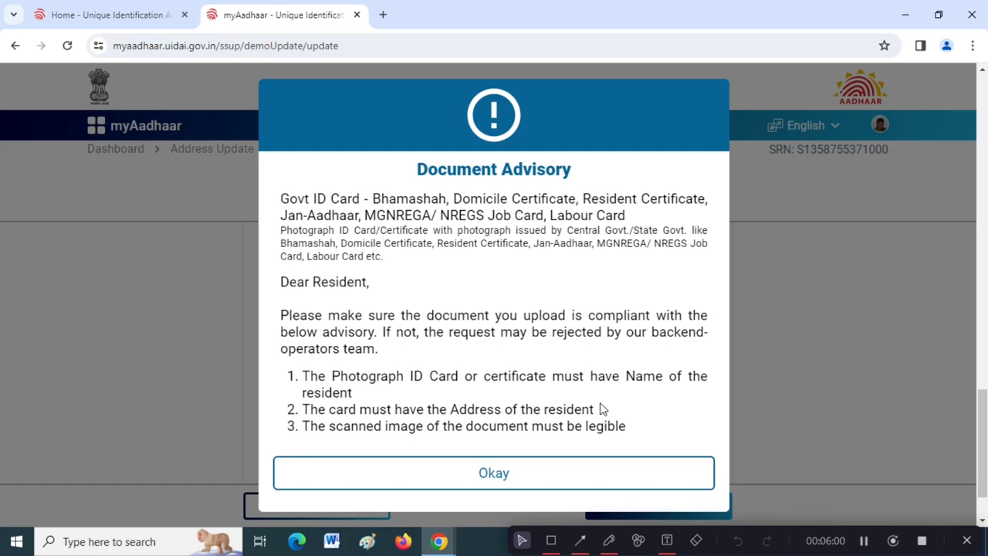
Acknowledge the document advisory, go through the document upload, and advance to Preview
{"action": "left_click", "coordinate": [522, 468]}
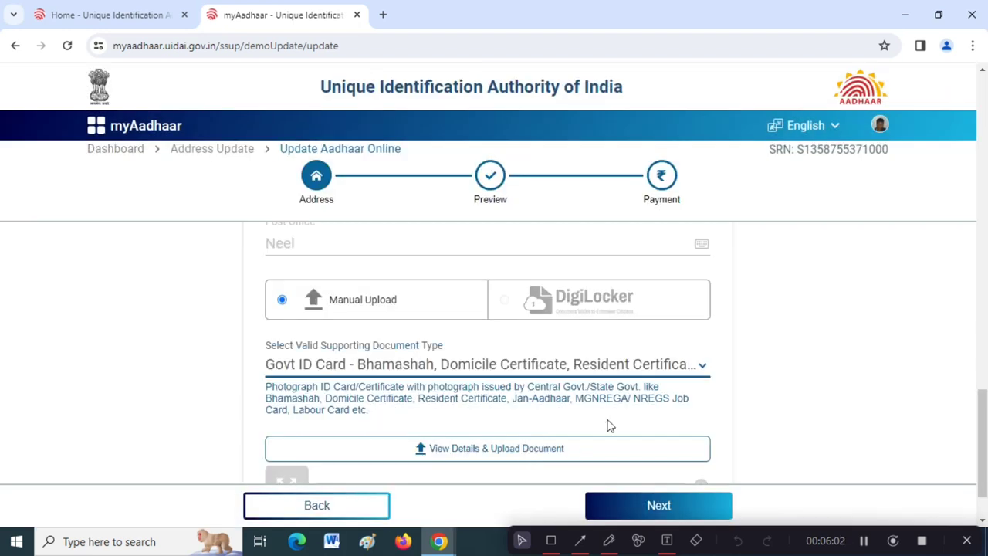
{"action": "scroll", "coordinate": [2, 417], "scroll_direction": "down", "scroll_amount": 1}
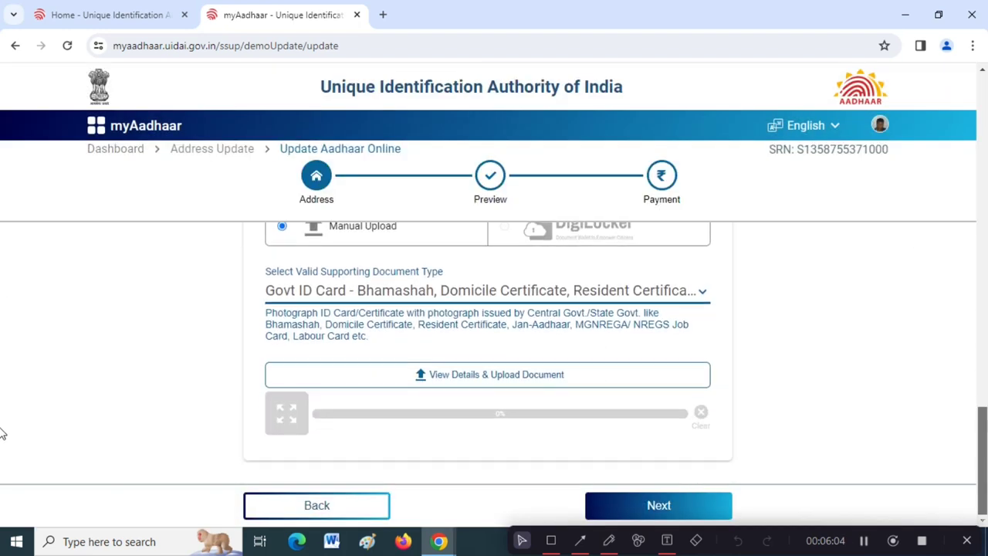
{"action": "left_click", "coordinate": [505, 379]}
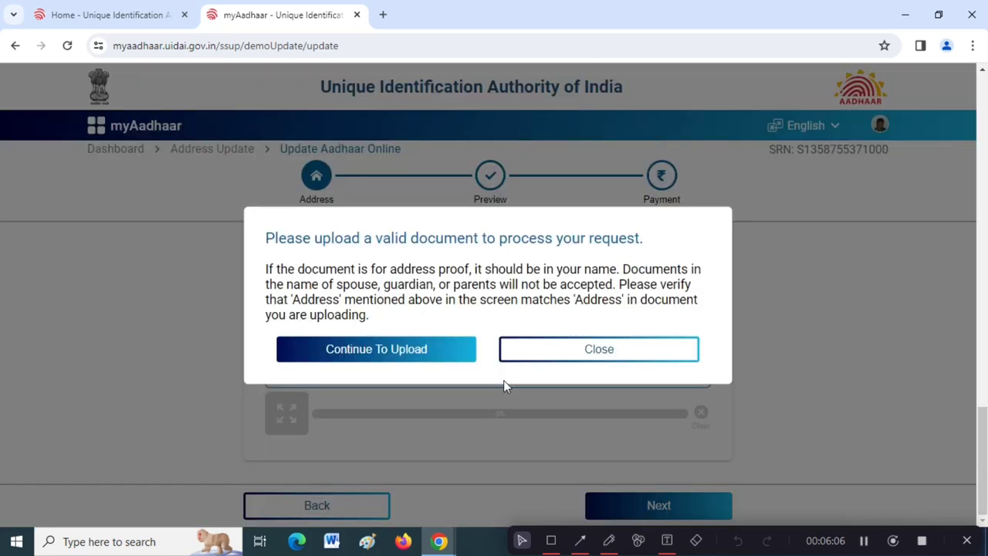
{"action": "left_click", "coordinate": [409, 351]}
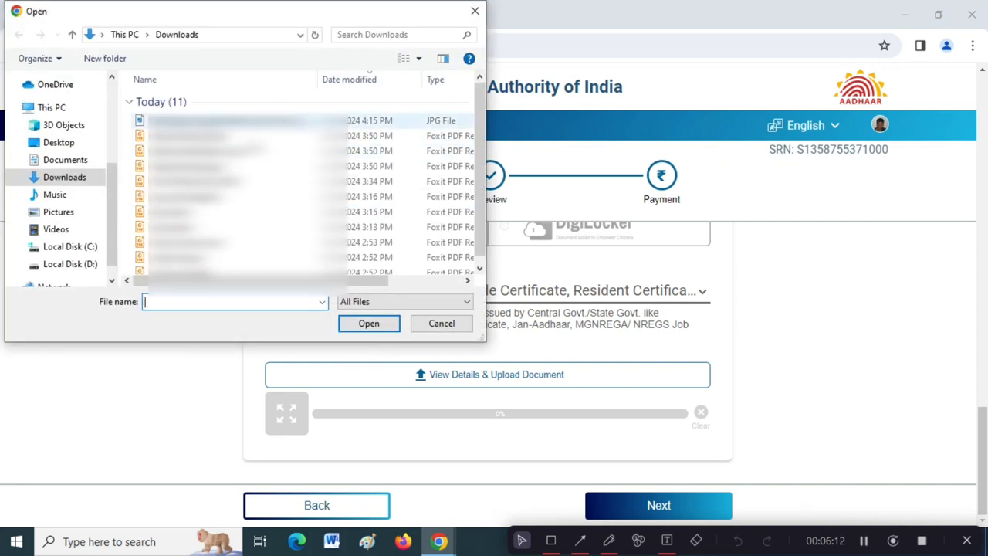
{"action": "scroll", "coordinate": [483, 111], "scroll_direction": "down", "scroll_amount": 1}
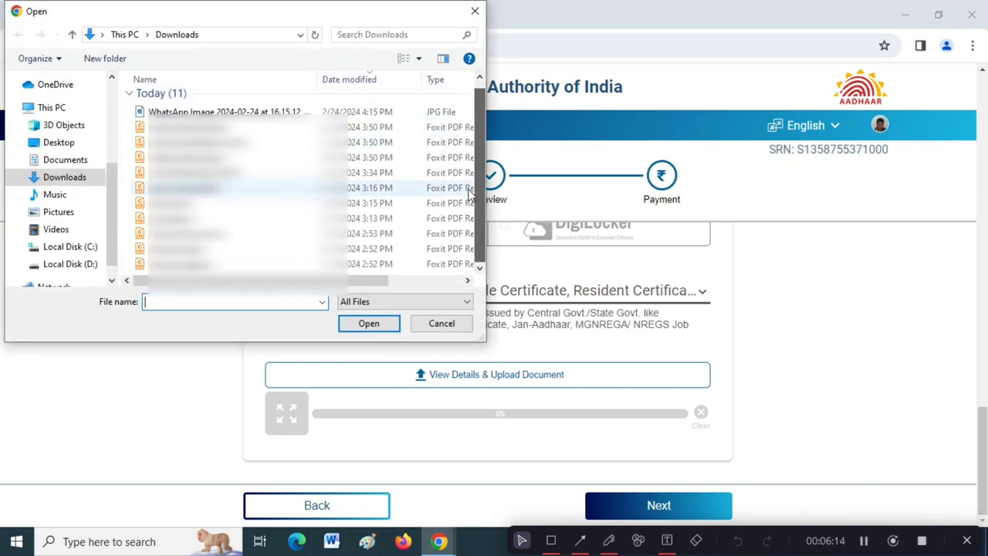
{"action": "left_click", "coordinate": [475, 11]}
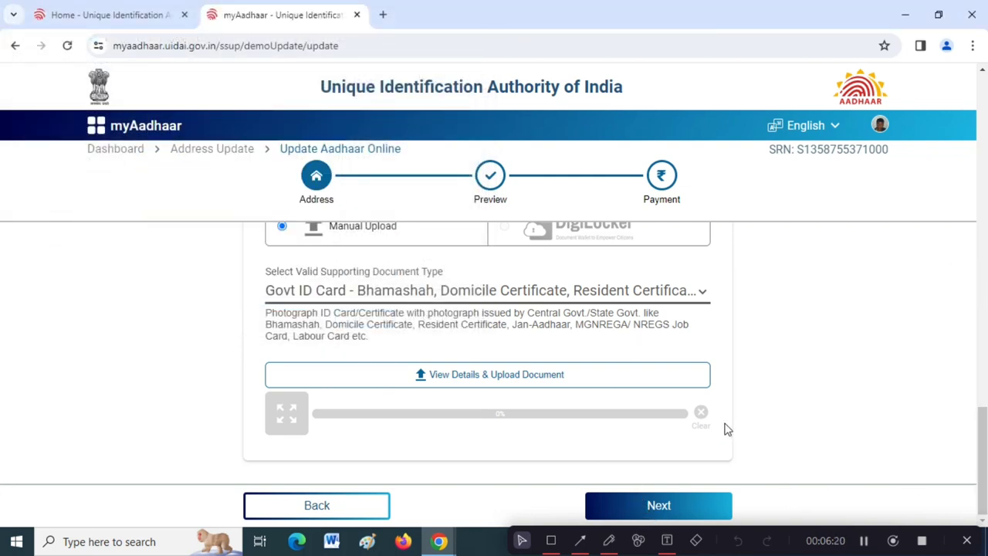
{"action": "left_click", "coordinate": [682, 507]}
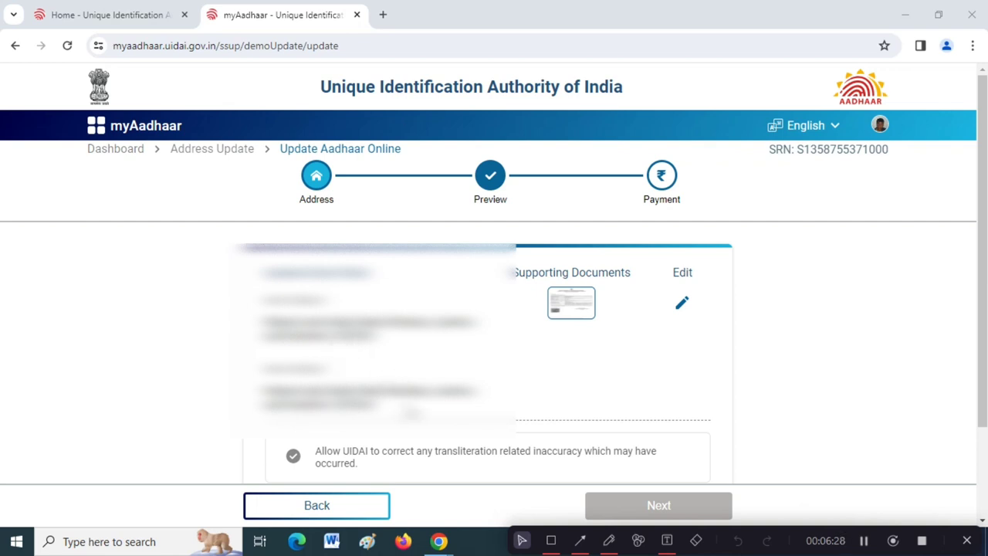
Accept the transliteration and correctness declarations and continue to the Rs. 50 Payment step
{"action": "scroll", "coordinate": [964, 330], "scroll_direction": "down", "scroll_amount": 1}
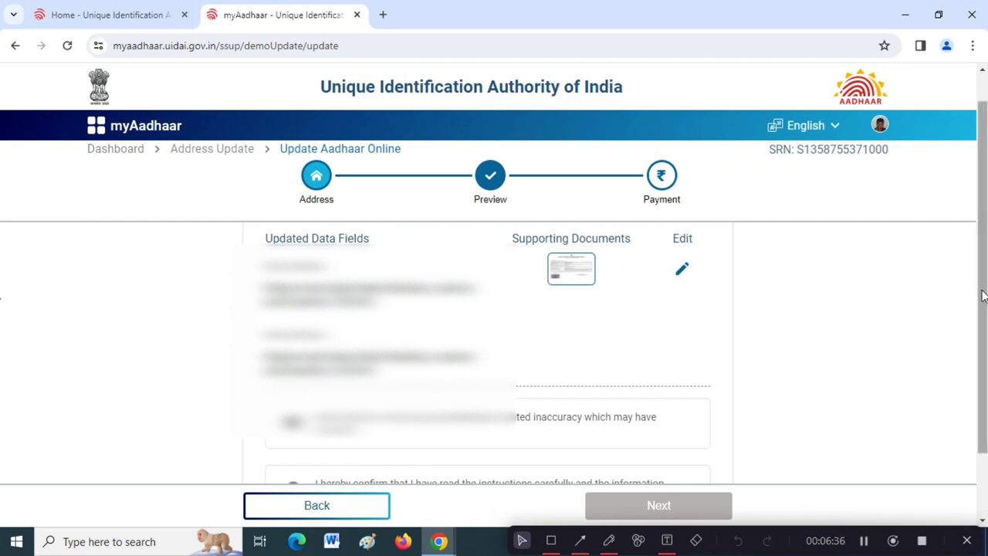
{"action": "scroll", "coordinate": [2, 362], "scroll_direction": "down", "scroll_amount": 2}
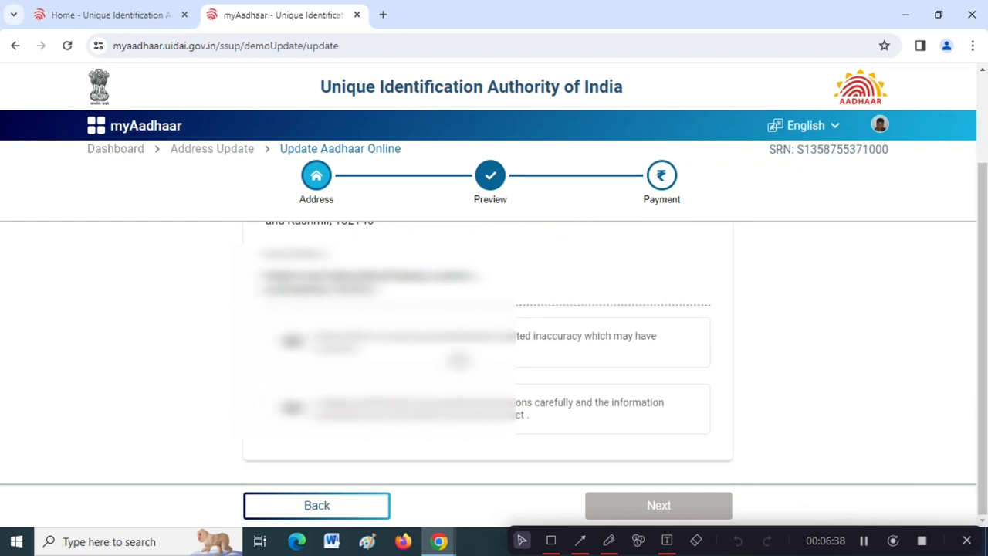
{"action": "left_click", "coordinate": [457, 357]}
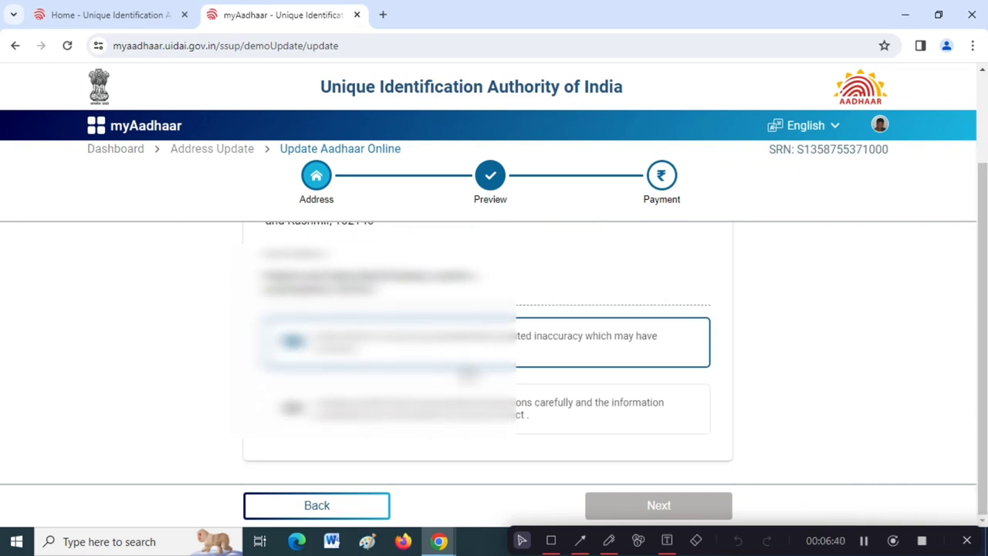
{"action": "left_click", "coordinate": [480, 407]}
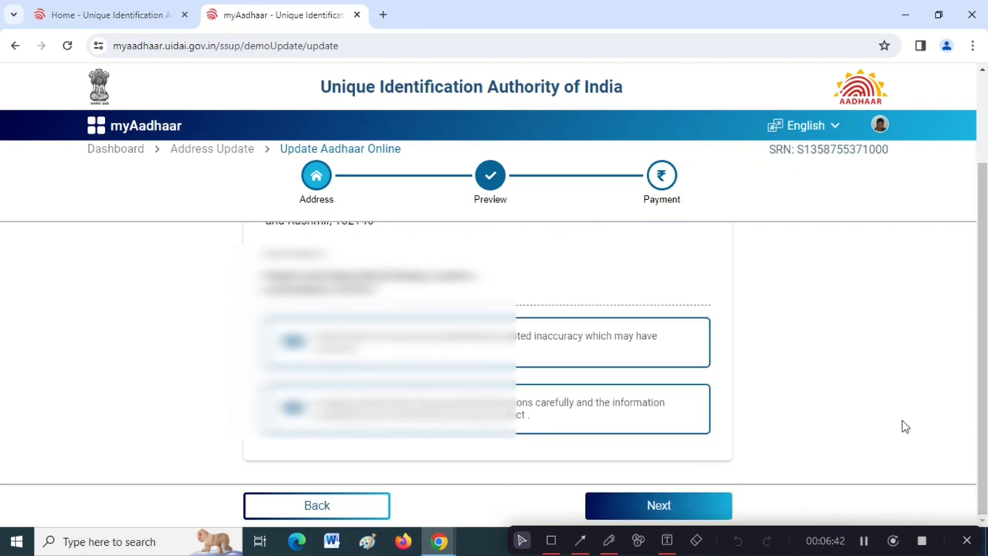
{"action": "left_click", "coordinate": [683, 509]}
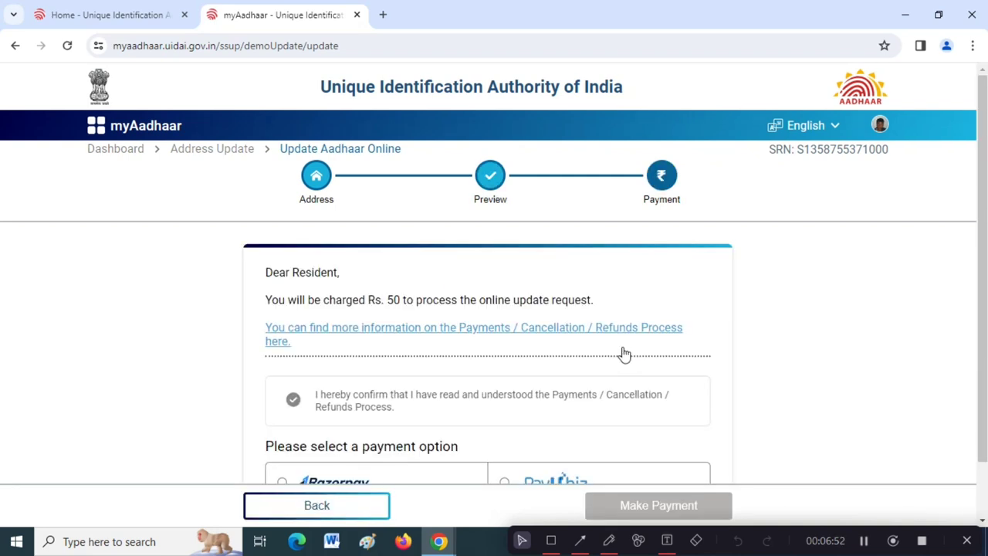
Acknowledge the payments and refunds process and select PayU biz as payment option
{"action": "scroll", "coordinate": [650, 333], "scroll_direction": "down", "scroll_amount": 2}
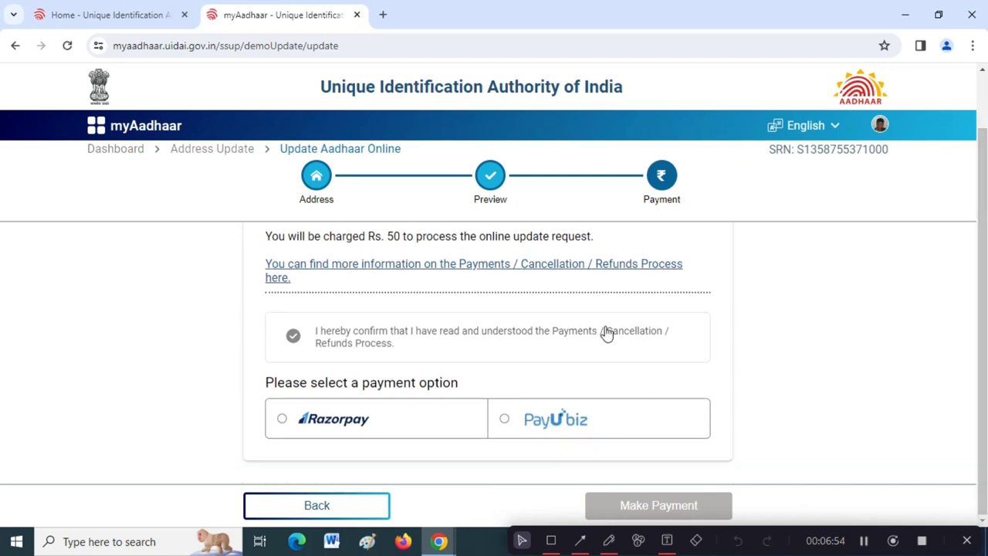
{"action": "left_click", "coordinate": [572, 331]}
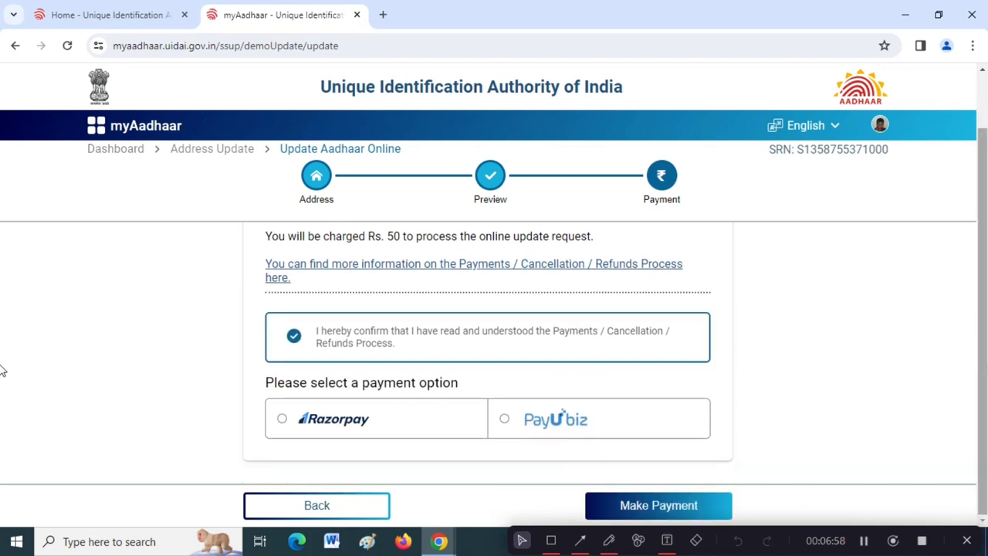
{"action": "scroll", "coordinate": [2, 370], "scroll_direction": "up", "scroll_amount": 1}
{"action": "scroll", "coordinate": [2, 328], "scroll_direction": "down", "scroll_amount": 1}
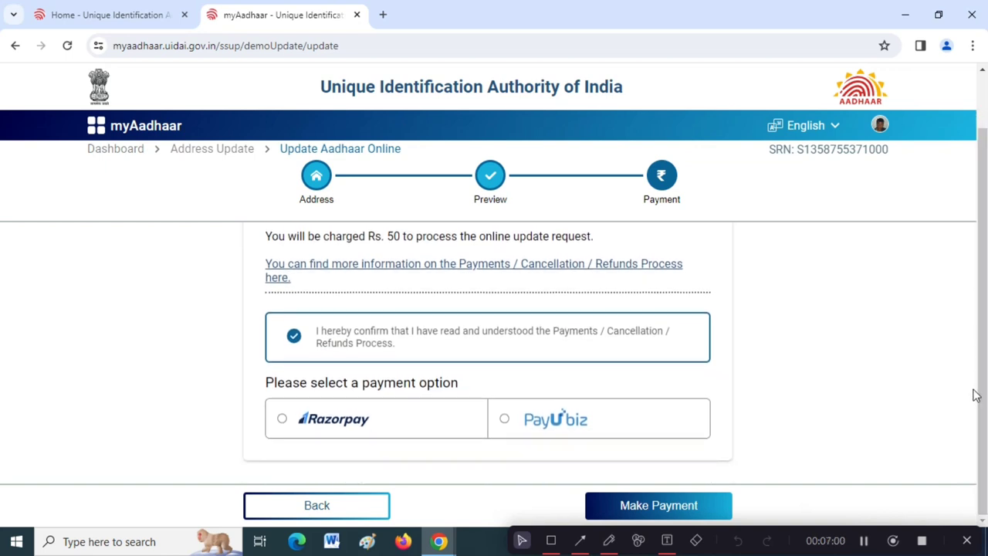
{"action": "left_click_drag", "start_coordinate": [973, 392], "coordinate": [648, 452]}
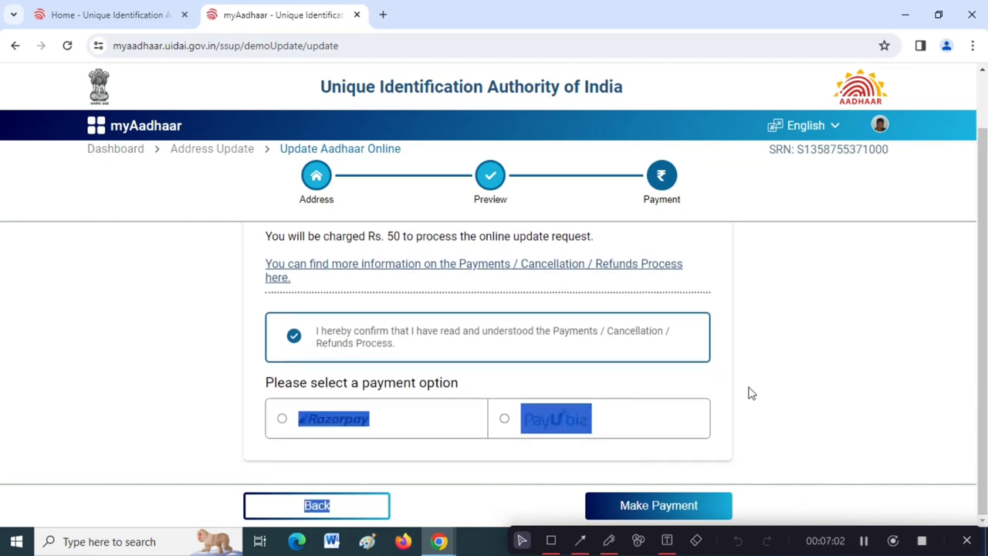
{"action": "left_click", "coordinate": [507, 418]}
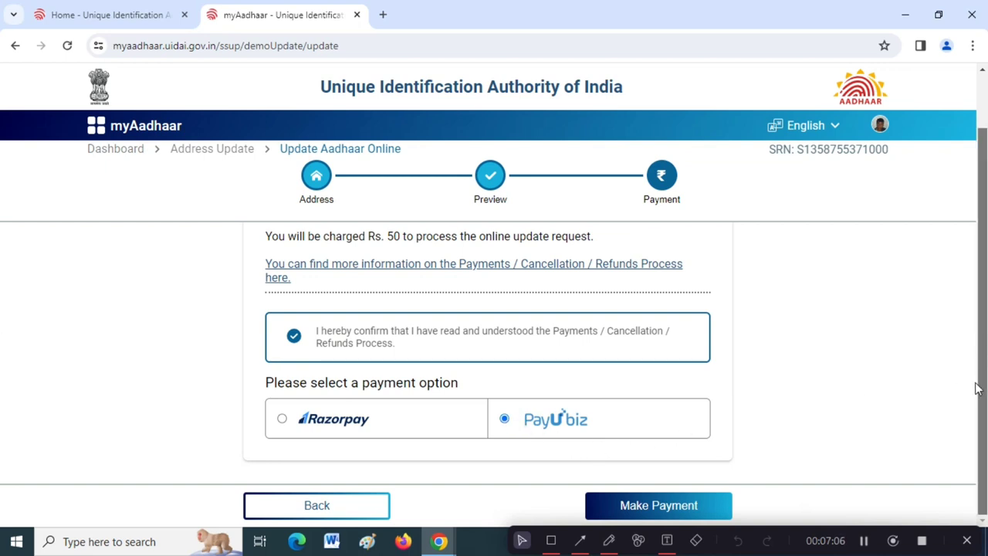
Proceed to the ₹50 PayU payment, view the Cards (Credit/Debit) form, then return to payment options
{"action": "left_click", "coordinate": [657, 505]}
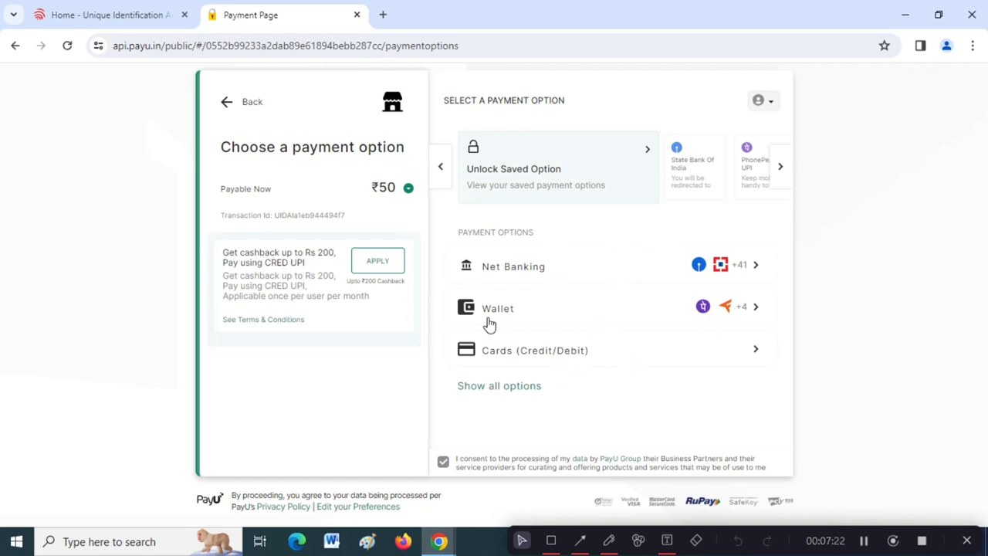
{"action": "left_click", "coordinate": [531, 350]}
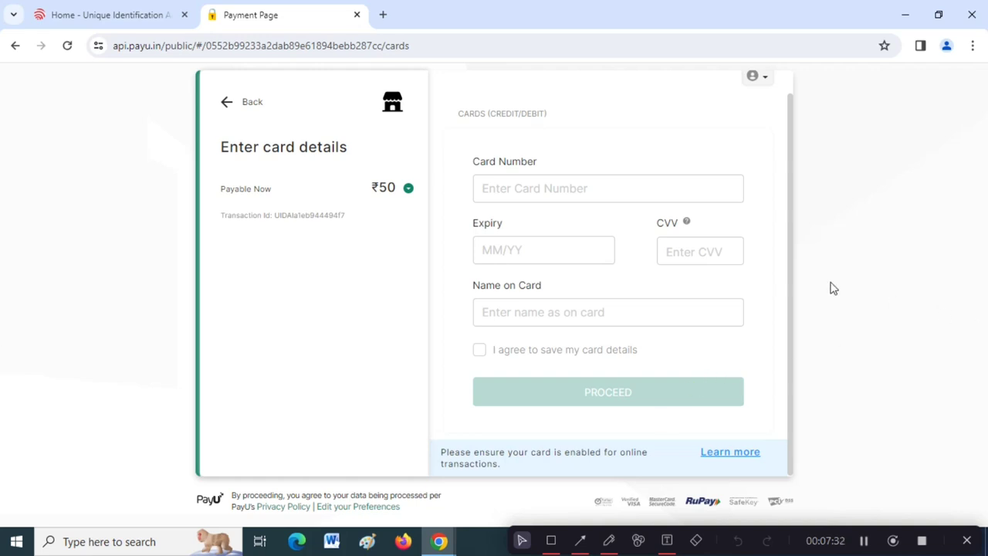
{"action": "left_click", "coordinate": [232, 112]}
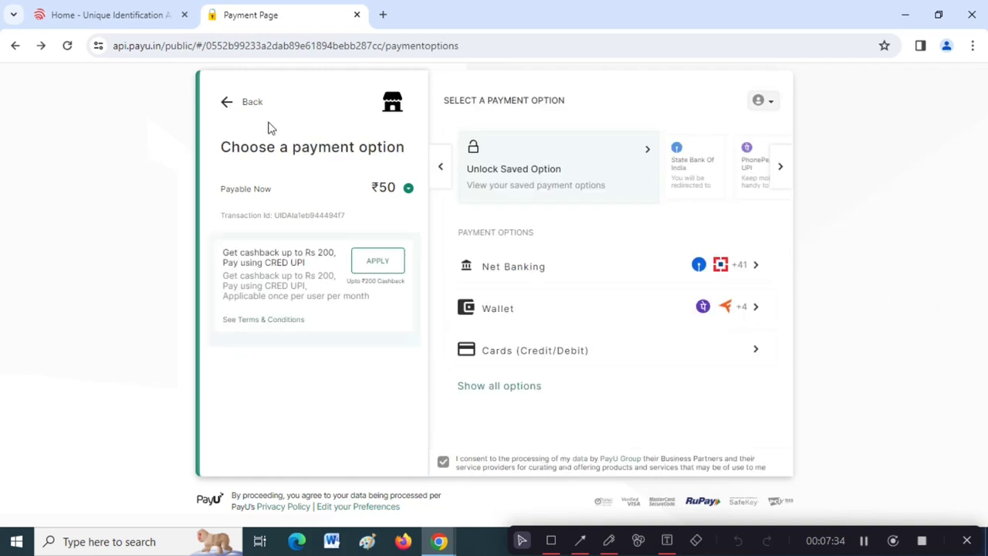